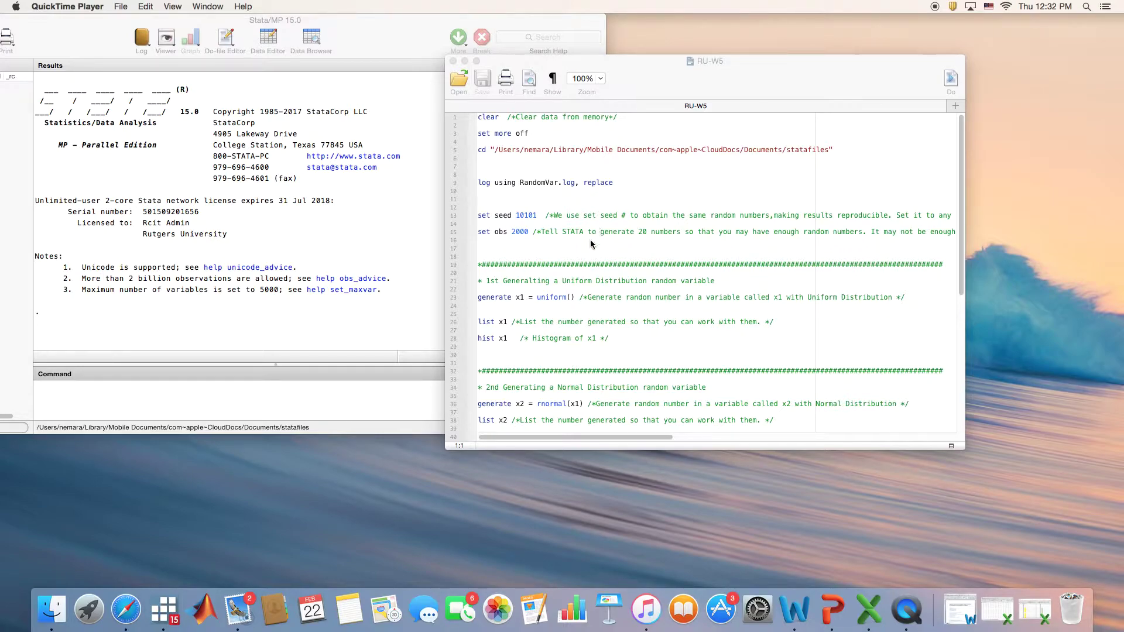
Step: Review the do-file's Uniform Distribution heading and the RandomVar.log log file name
{"action": "left_click_drag", "start_coordinate": [562, 281], "coordinate": [714, 278]}
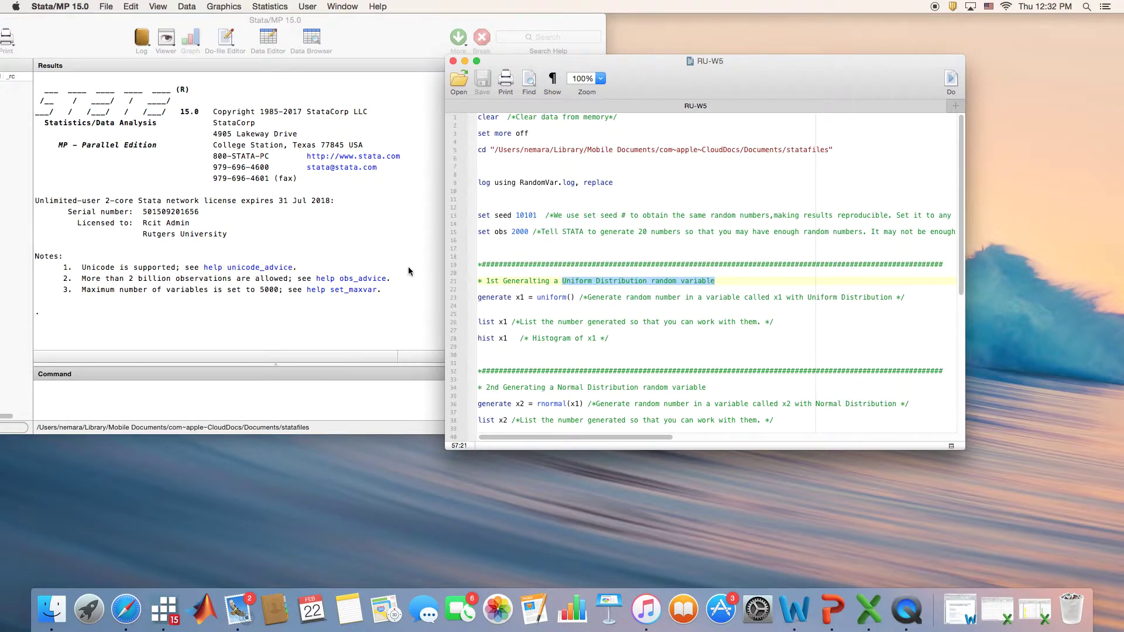
{"action": "left_click", "coordinate": [363, 404]}
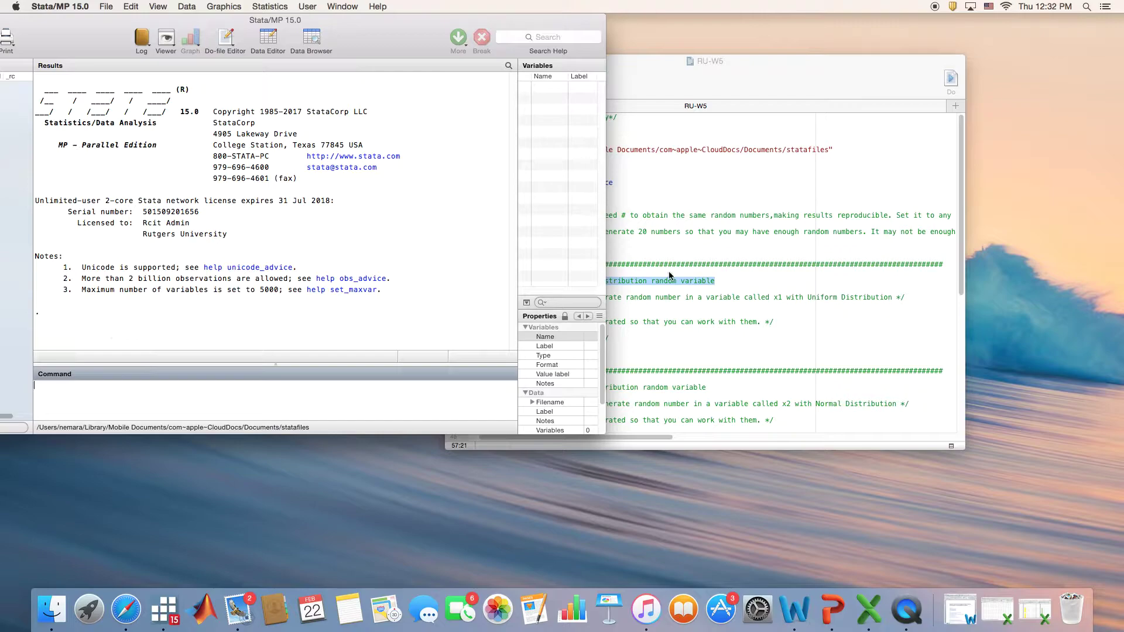
{"action": "left_click", "coordinate": [784, 265]}
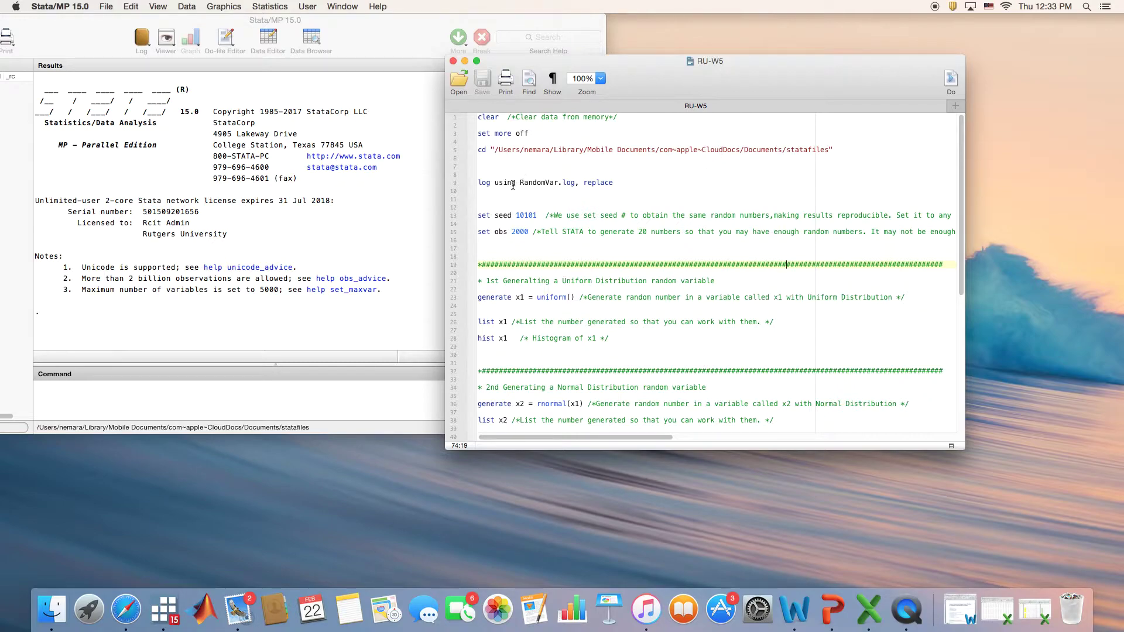
{"action": "left_click_drag", "start_coordinate": [519, 183], "coordinate": [560, 184]}
{"action": "left_click", "coordinate": [574, 183]}
{"action": "left_click_drag", "start_coordinate": [573, 184], "coordinate": [562, 185]}
{"action": "left_click", "coordinate": [556, 198]}
Step: Change the line 15 comment from 20 to 2000 generated numbers
{"action": "left_click_drag", "start_coordinate": [528, 231], "coordinate": [510, 232]}
{"action": "left_click", "coordinate": [647, 231]}
{"action": "type", "text": "00"}
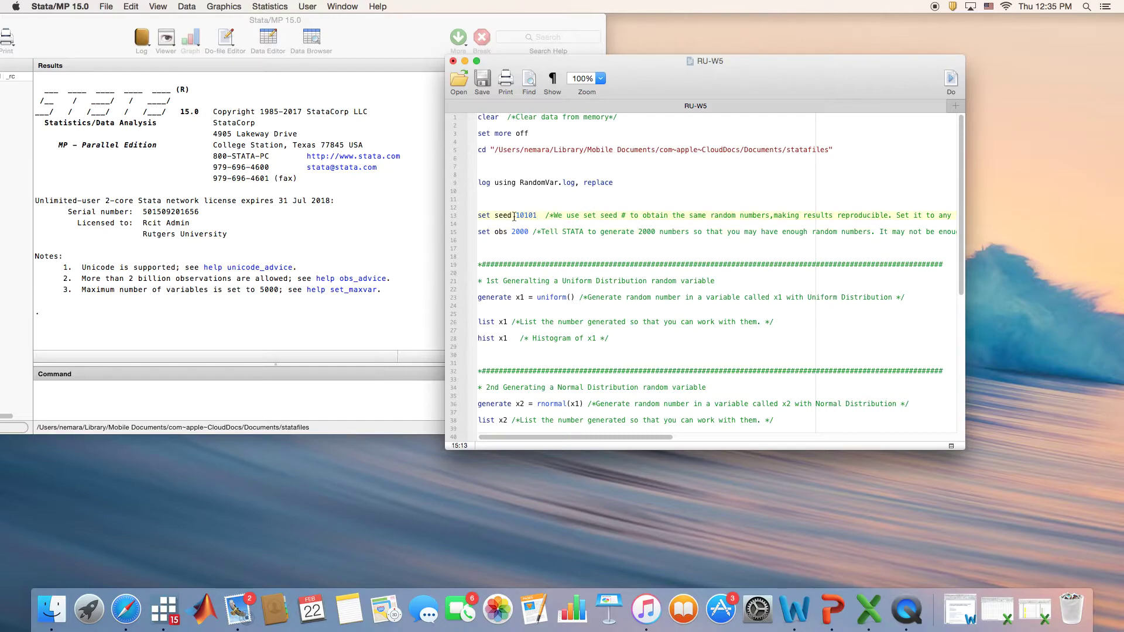
{"action": "left_click_drag", "start_coordinate": [512, 216], "coordinate": [479, 218]}
{"action": "left_click_drag", "start_coordinate": [529, 235], "coordinate": [513, 235]}
{"action": "left_click_drag", "start_coordinate": [537, 215], "coordinate": [518, 217]}
{"action": "left_click", "coordinate": [518, 217]}
{"action": "left_click_drag", "start_coordinate": [539, 217], "coordinate": [515, 217]}
{"action": "left_click", "coordinate": [507, 249]}
{"action": "scroll", "coordinate": [507, 251], "scroll_direction": "down", "scroll_amount": 4}
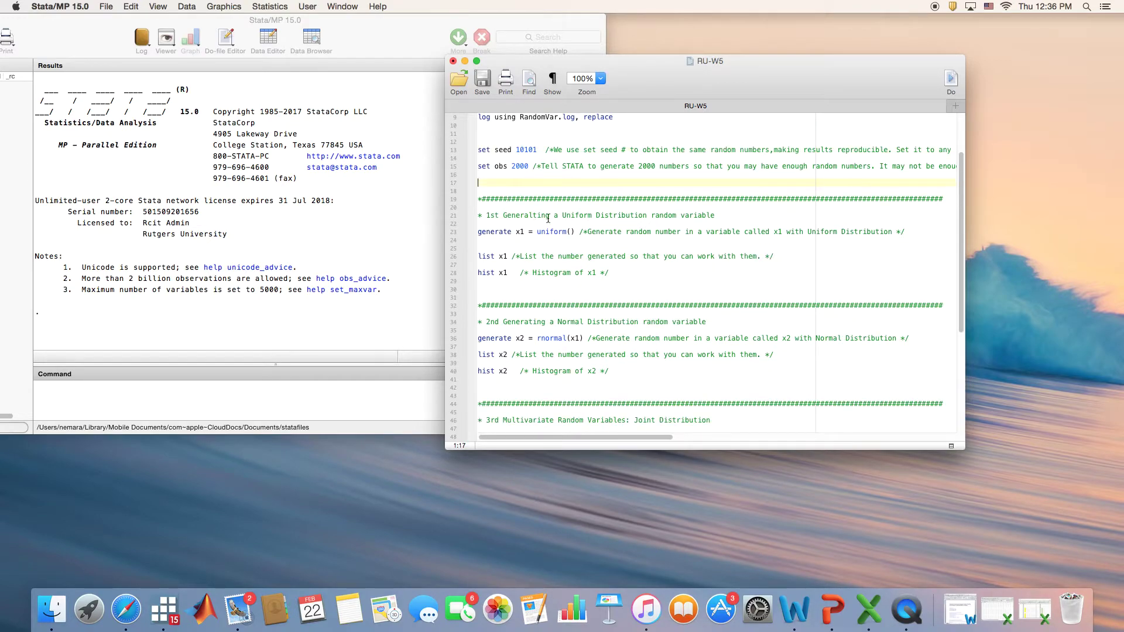
{"action": "left_click_drag", "start_coordinate": [562, 216], "coordinate": [716, 215]}
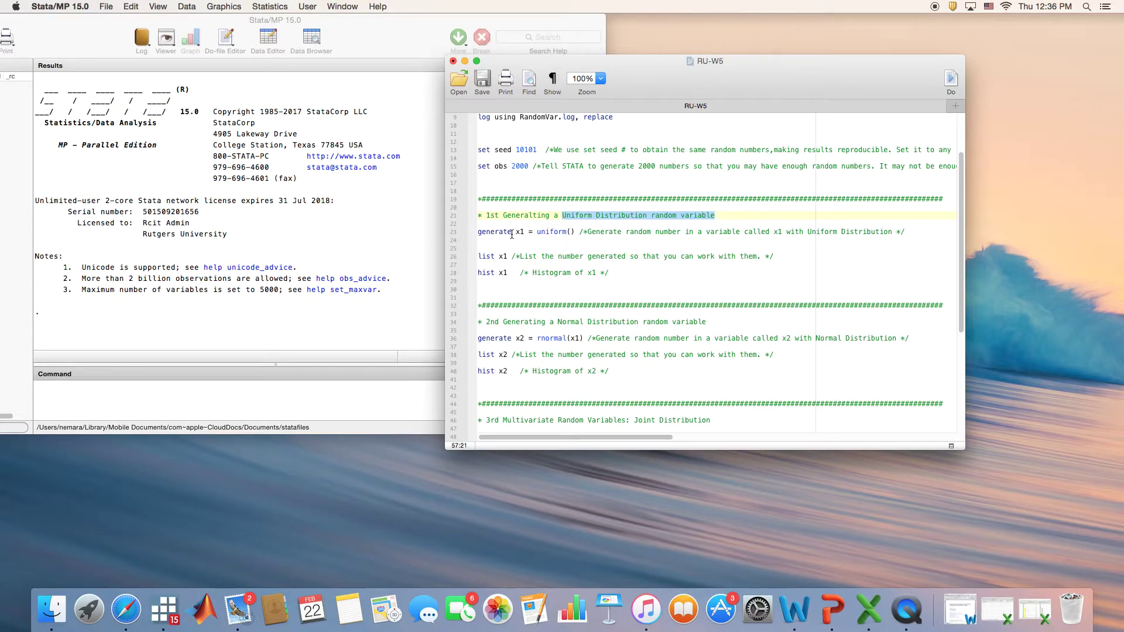
{"action": "mouse_move", "coordinate": [513, 234]}
{"action": "left_mouse_down"}
{"action": "mouse_move", "coordinate": [478, 234]}
{"action": "mouse_move", "coordinate": [515, 232]}
{"action": "left_mouse_up"}
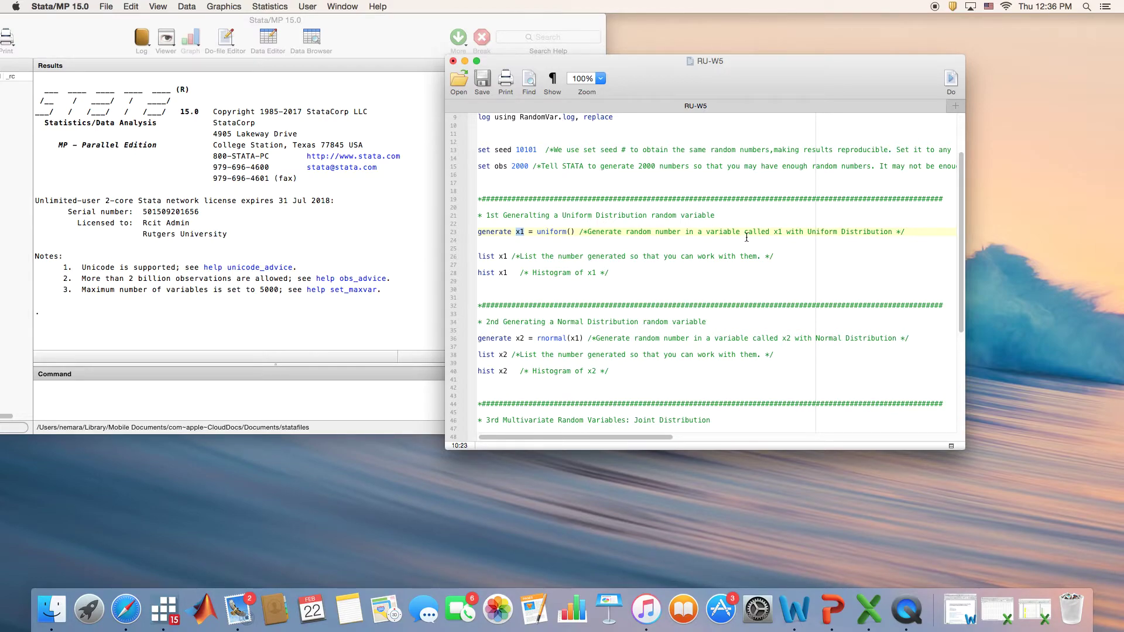
{"action": "left_click_drag", "start_coordinate": [575, 233], "coordinate": [537, 233]}
{"action": "scroll", "coordinate": [669, 257], "scroll_direction": "up", "scroll_amount": 3}
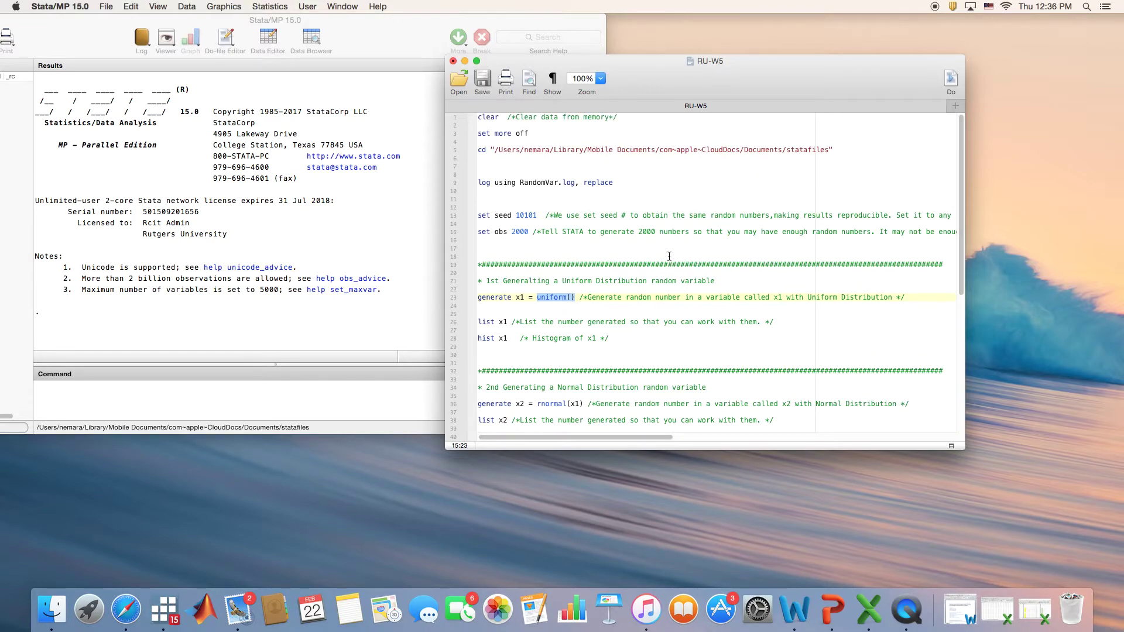
{"action": "left_click_drag", "start_coordinate": [478, 117], "coordinate": [929, 304]}
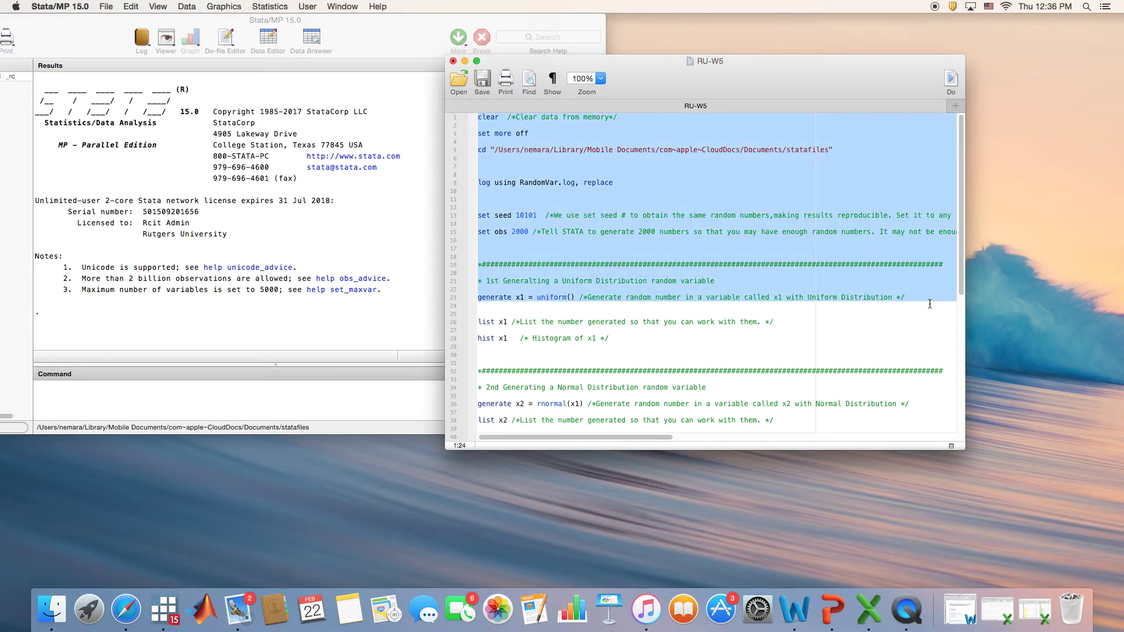
Step: Run the logged setup and x1 generation code, then run list x1 from line 26
{"action": "left_click", "coordinate": [952, 83]}
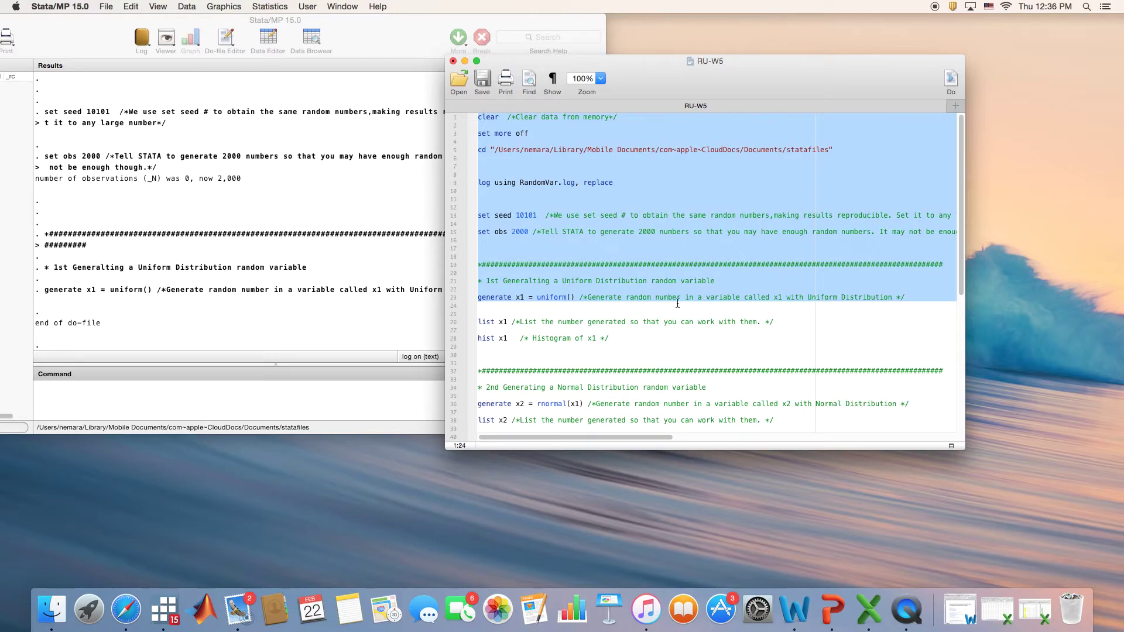
{"action": "left_click_drag", "start_coordinate": [509, 323], "coordinate": [477, 322]}
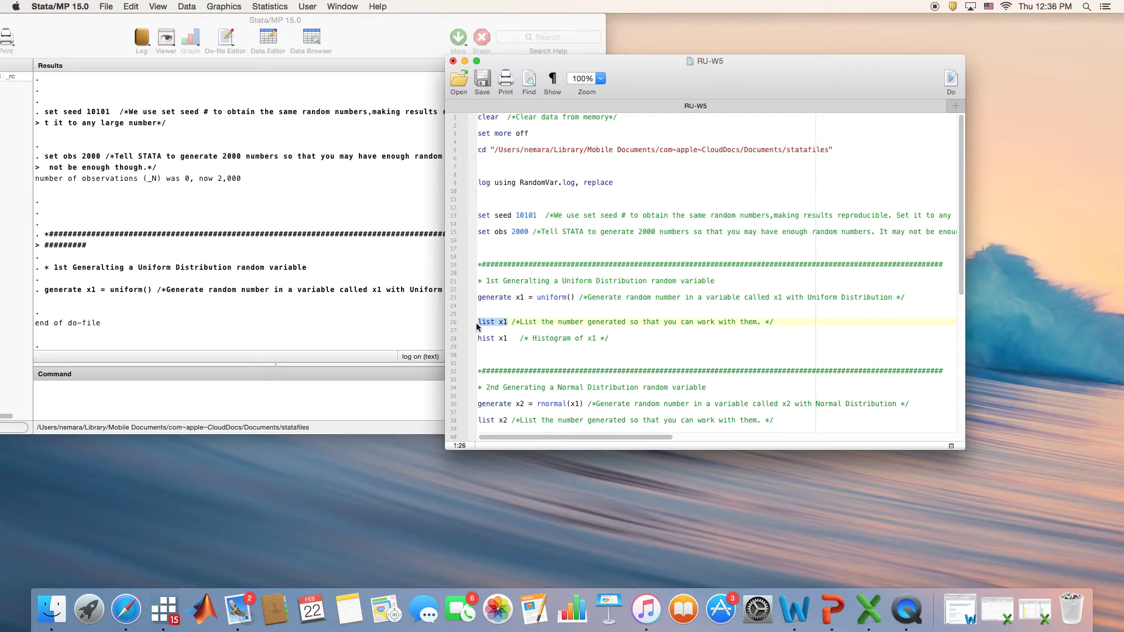
{"action": "left_click", "coordinate": [951, 79]}
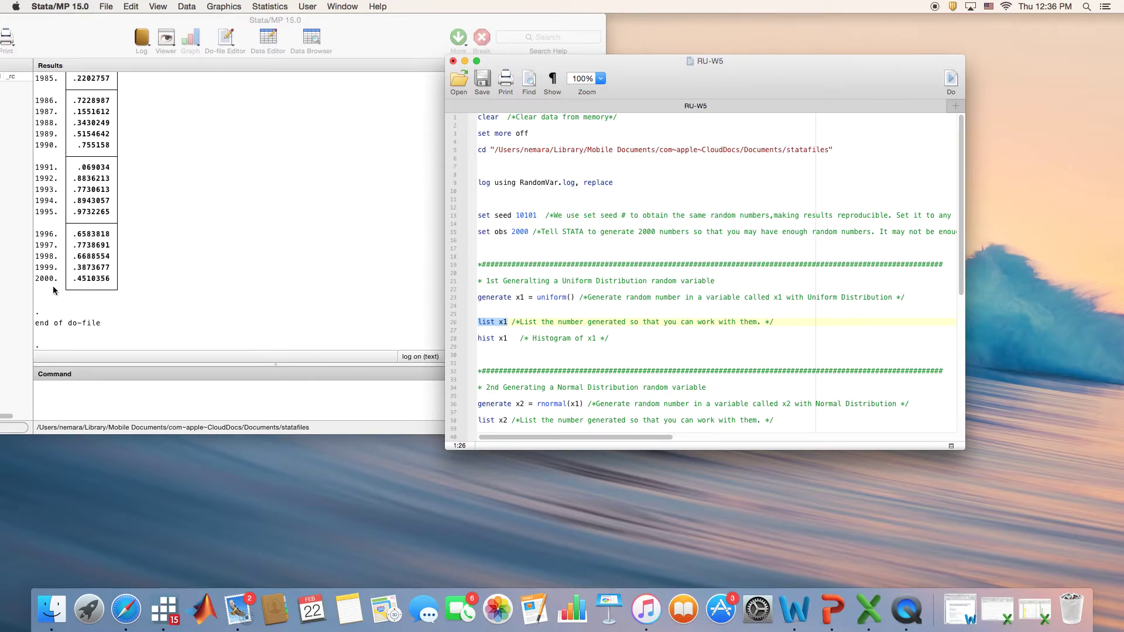
Step: Scroll through the x1 listing in Results, from .3042232 to observation 2000
{"action": "left_click", "coordinate": [35, 282]}
{"action": "left_click_drag", "start_coordinate": [35, 282], "coordinate": [60, 281]}
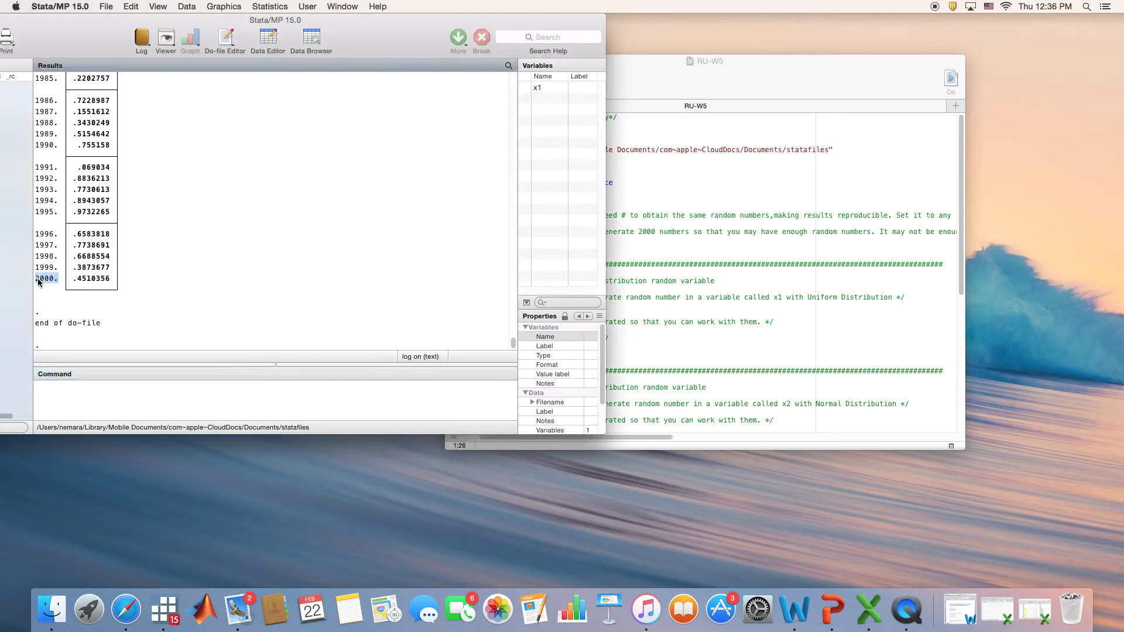
{"action": "scroll", "coordinate": [257, 266], "scroll_direction": "up", "scroll_amount": 20}
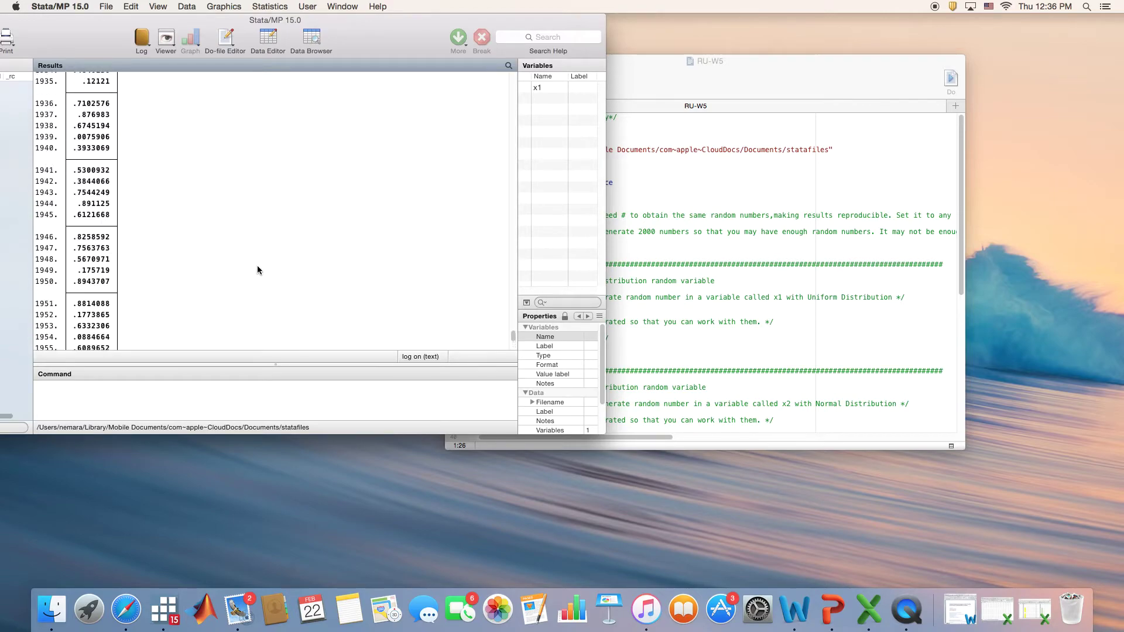
{"action": "scroll", "coordinate": [258, 270], "scroll_direction": "up", "scroll_amount": 20}
{"action": "scroll", "coordinate": [256, 270], "scroll_direction": "up", "scroll_amount": 20}
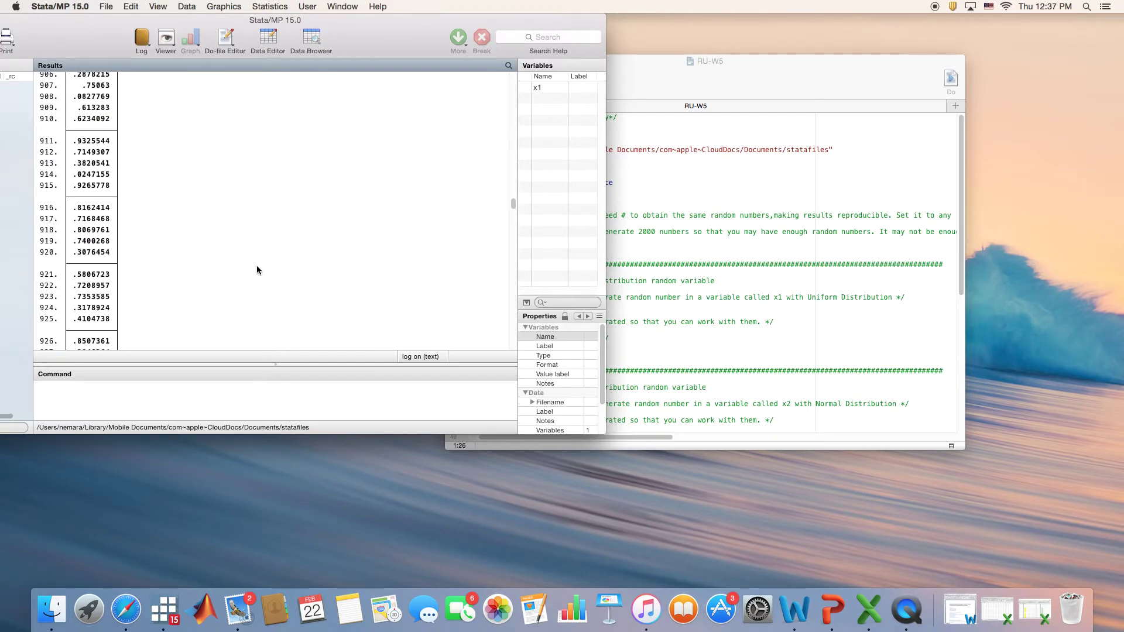
{"action": "scroll", "coordinate": [257, 270], "scroll_direction": "up", "scroll_amount": 20}
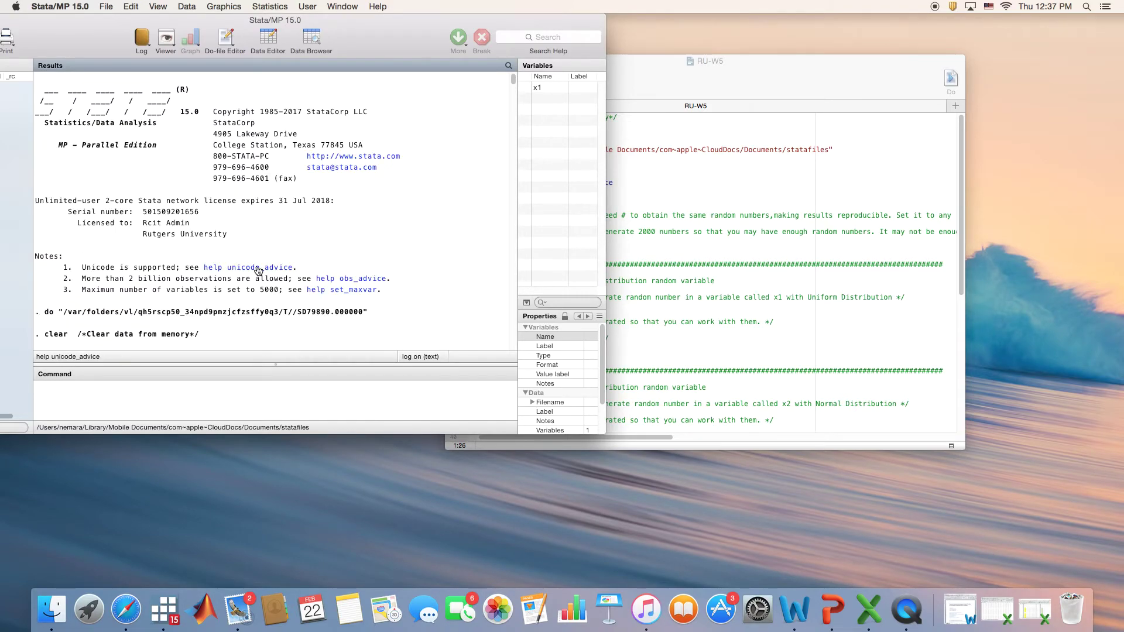
{"action": "scroll", "coordinate": [257, 270], "scroll_direction": "down", "scroll_amount": 20}
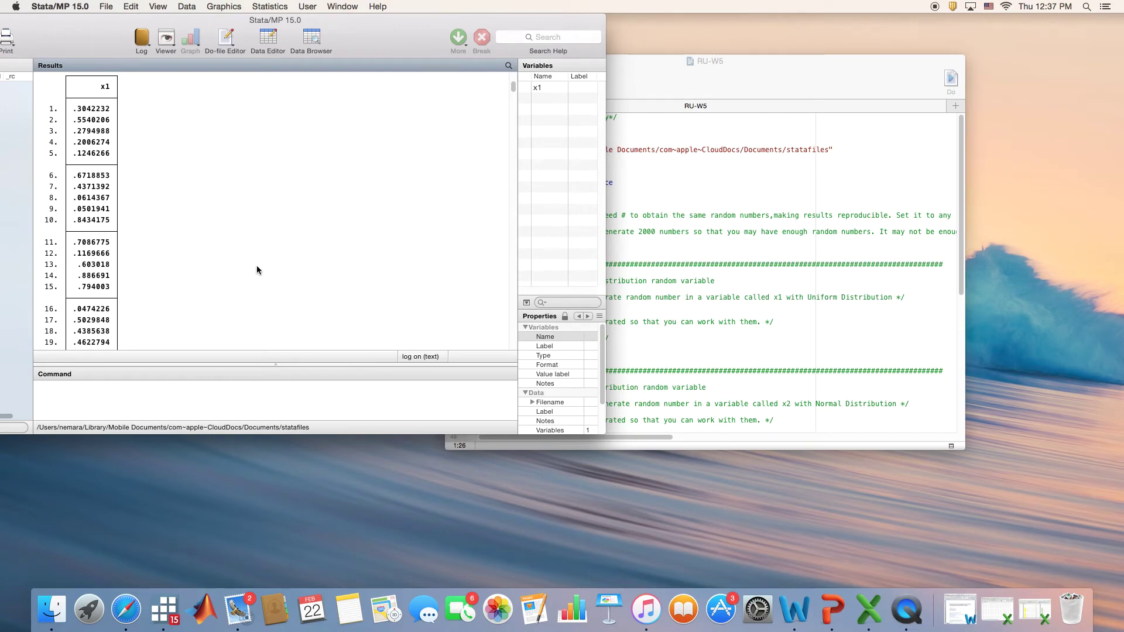
{"action": "scroll", "coordinate": [256, 270], "scroll_direction": "up", "scroll_amount": 2}
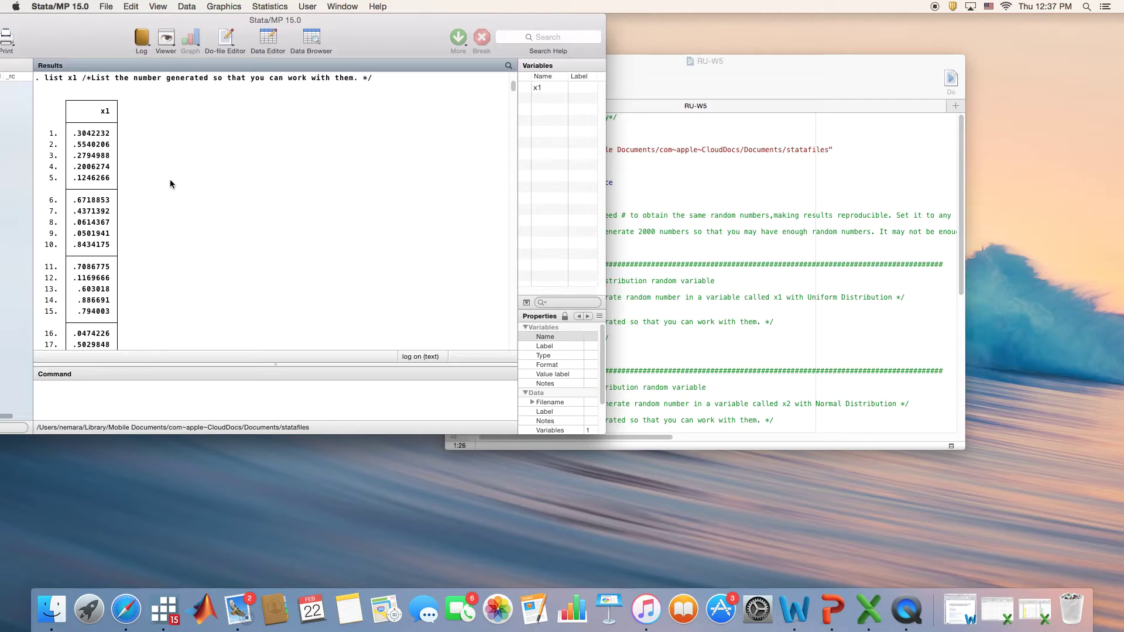
{"action": "left_click", "coordinate": [785, 210]}
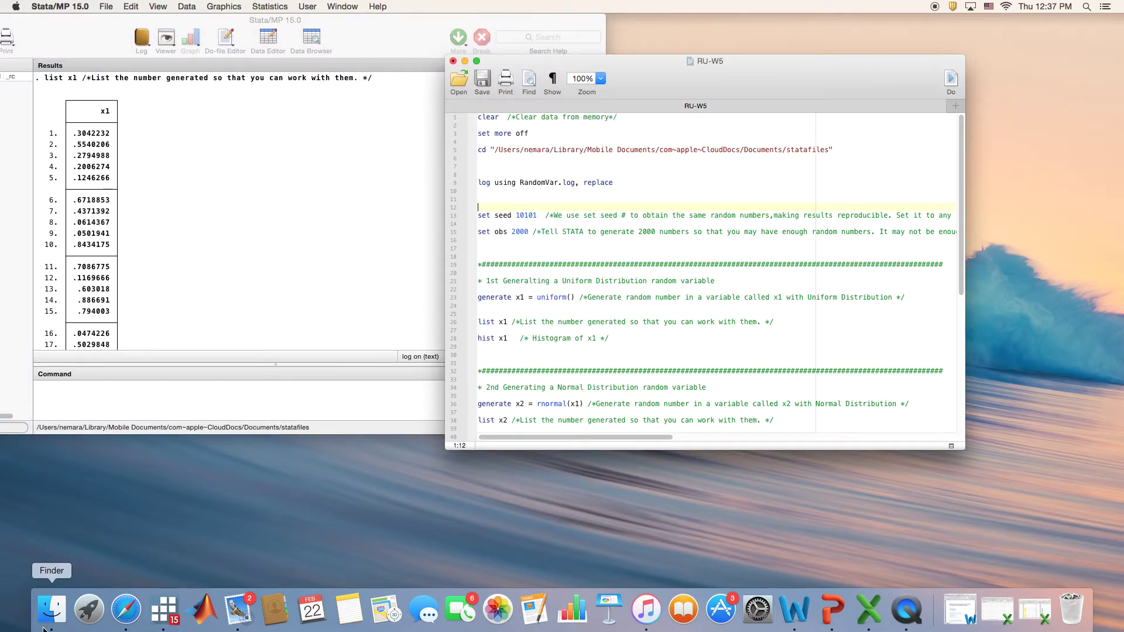
Step: Browse Finder to iCloud Drive > Documents > statafiles, where RandomVar.log is listed
{"action": "left_click", "coordinate": [51, 609]}
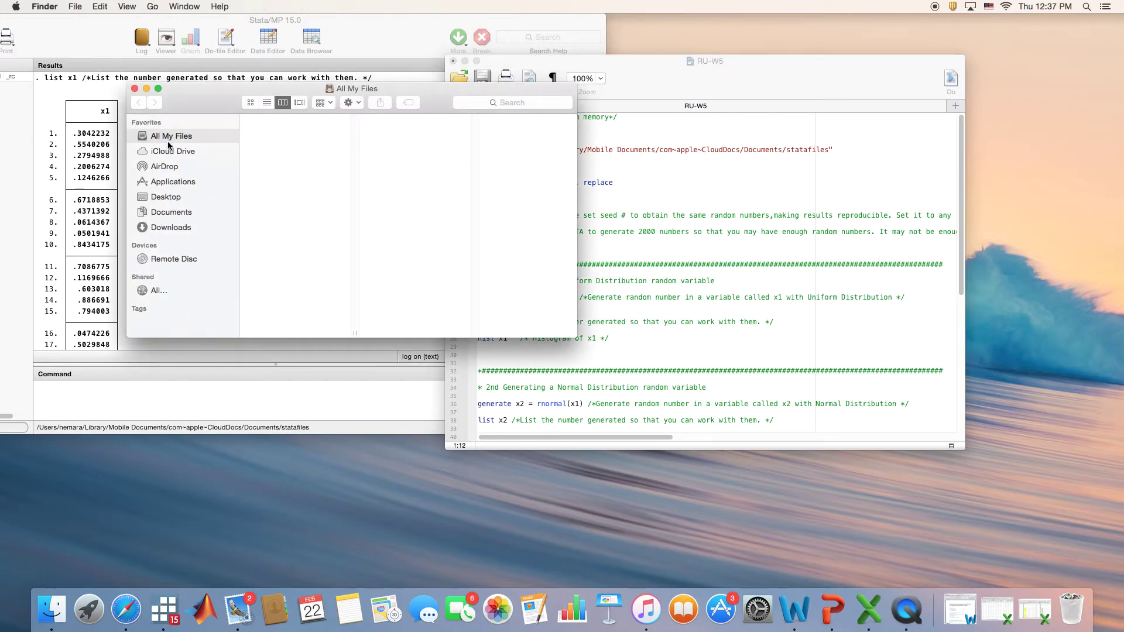
{"action": "left_click", "coordinate": [176, 153]}
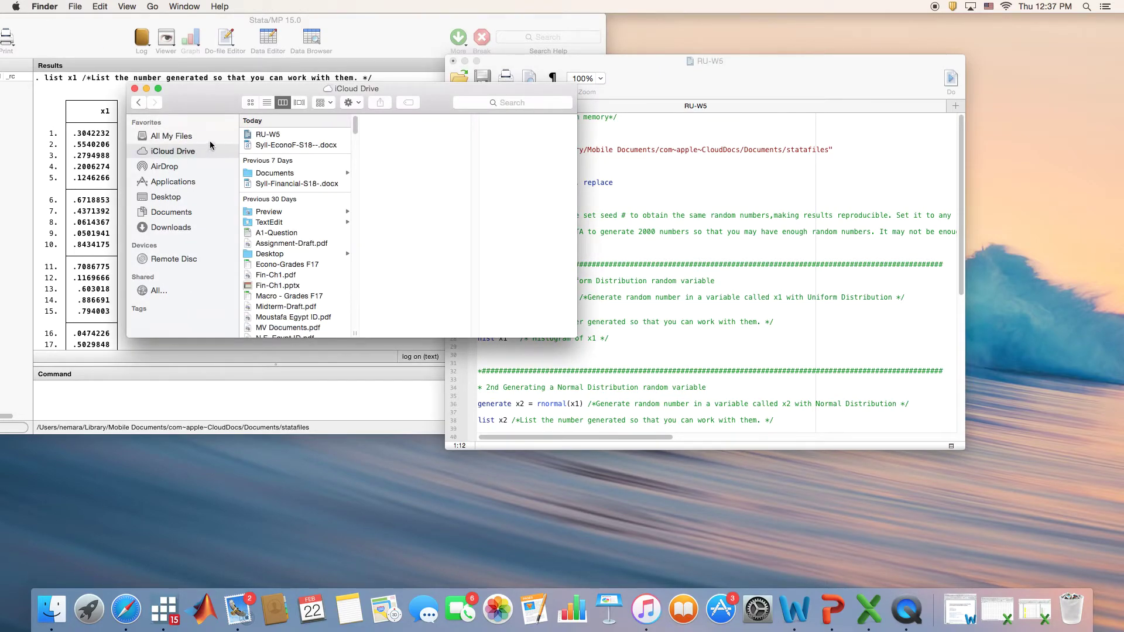
{"action": "left_click", "coordinate": [308, 176]}
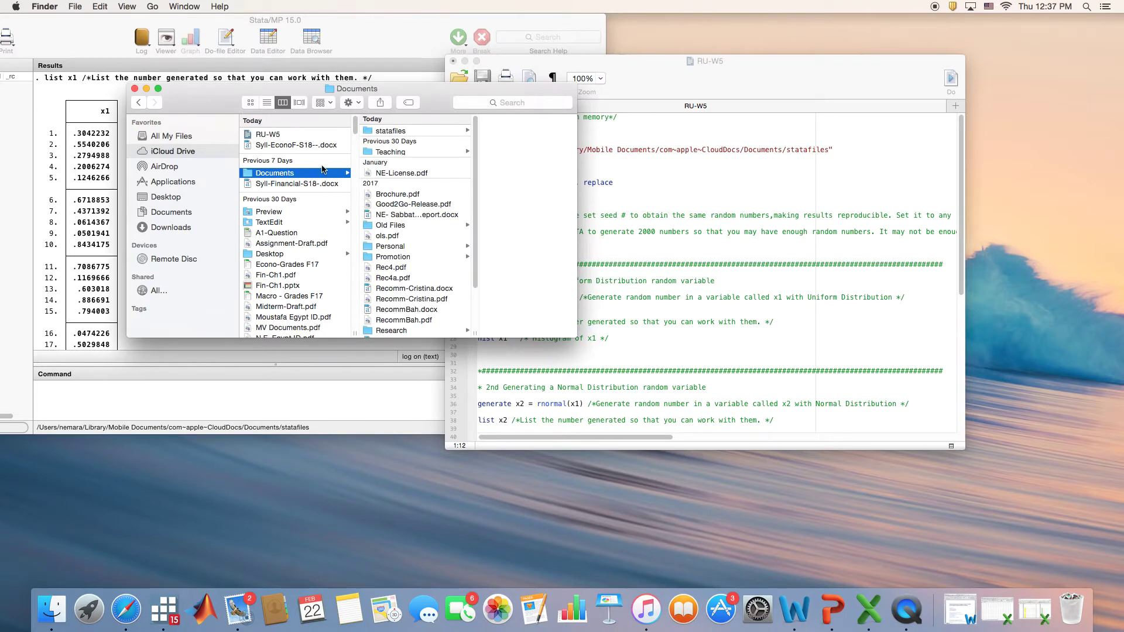
{"action": "left_click", "coordinate": [397, 132]}
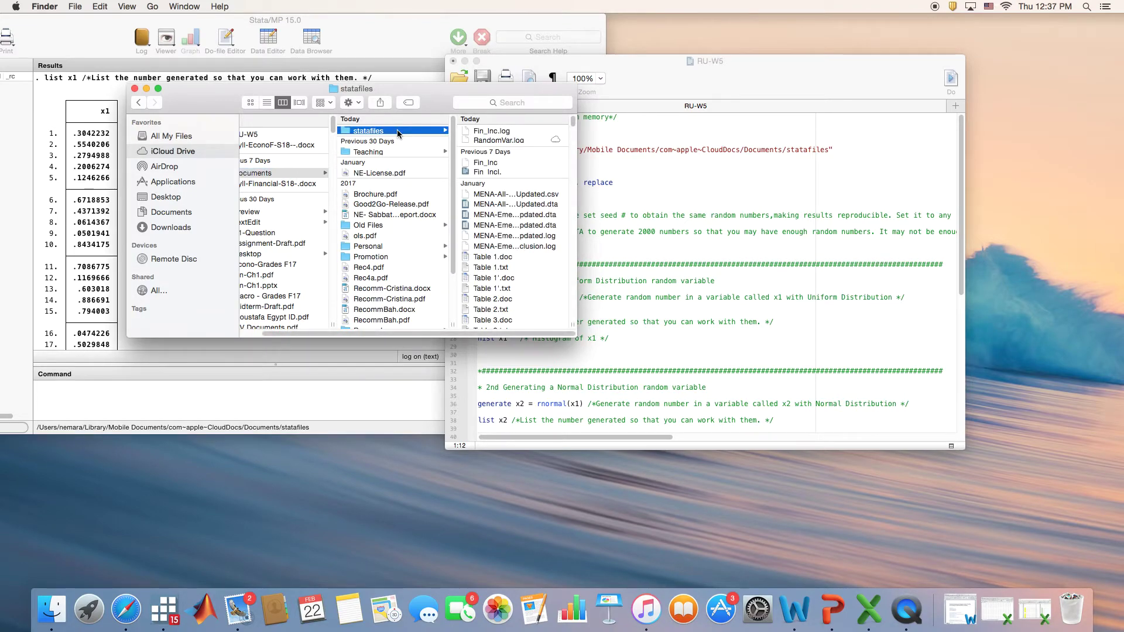
Step: View RandomVar.log's 2000 x1 values in Console, then close it and minimize Finder
{"action": "double_click", "coordinate": [521, 141]}
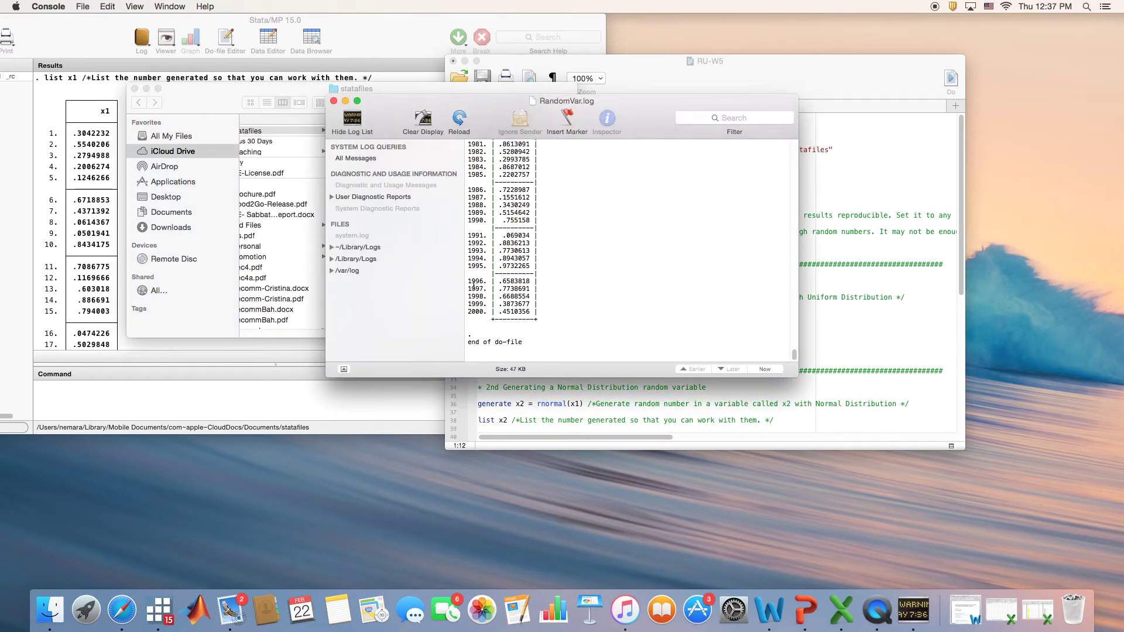
{"action": "scroll", "coordinate": [591, 250], "scroll_direction": "up", "scroll_amount": 20}
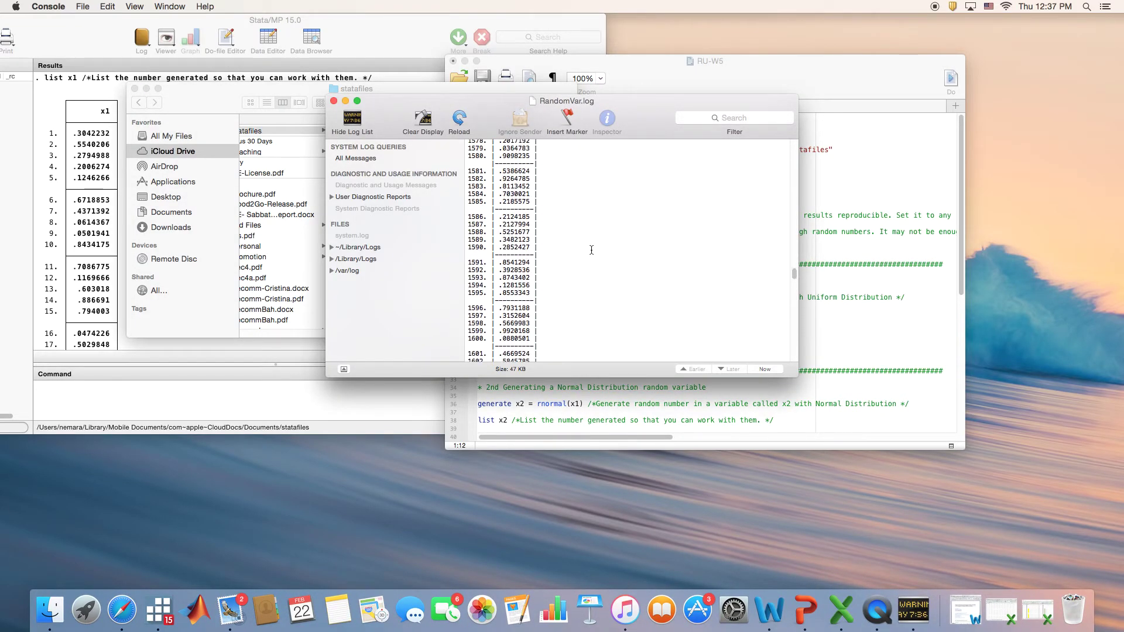
{"action": "scroll", "coordinate": [592, 250], "scroll_direction": "up", "scroll_amount": 12}
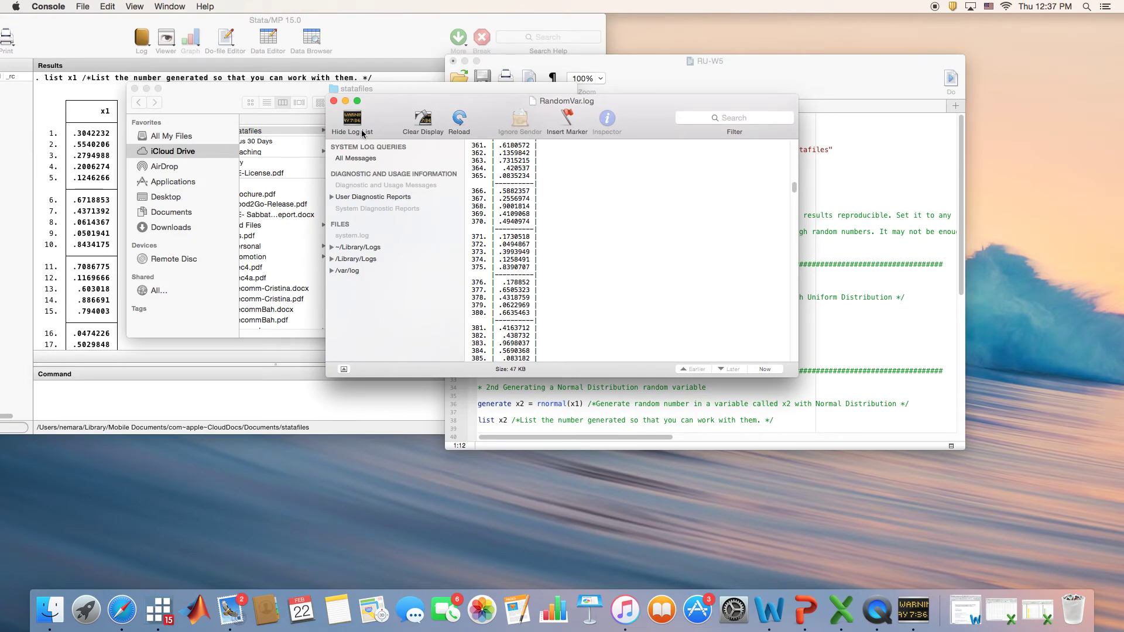
{"action": "left_click", "coordinate": [334, 100]}
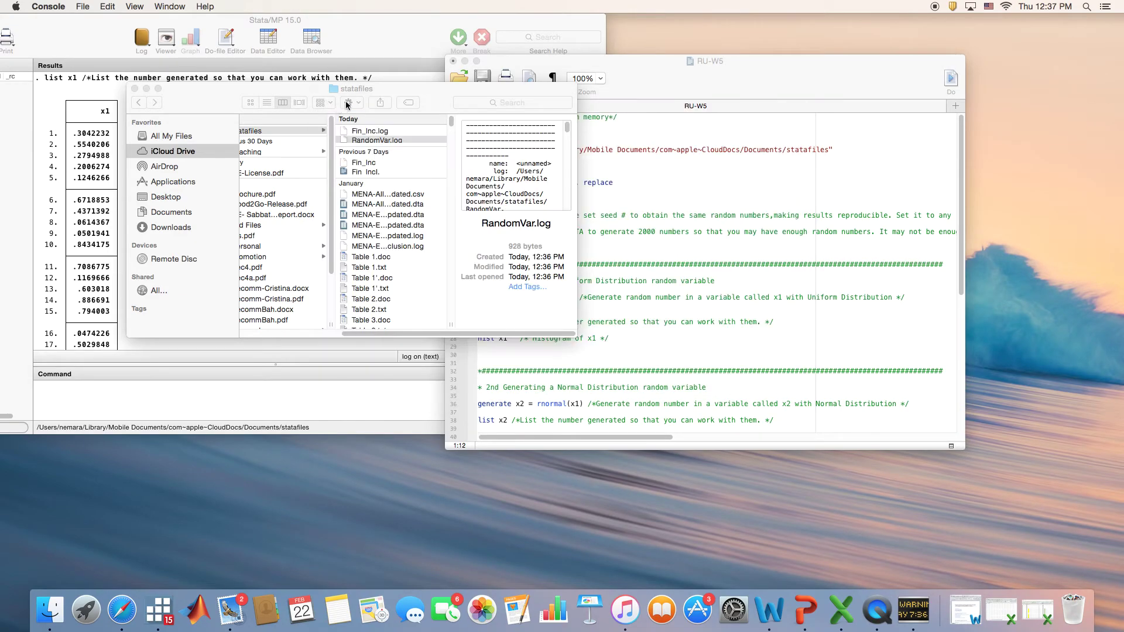
{"action": "left_click", "coordinate": [146, 89]}
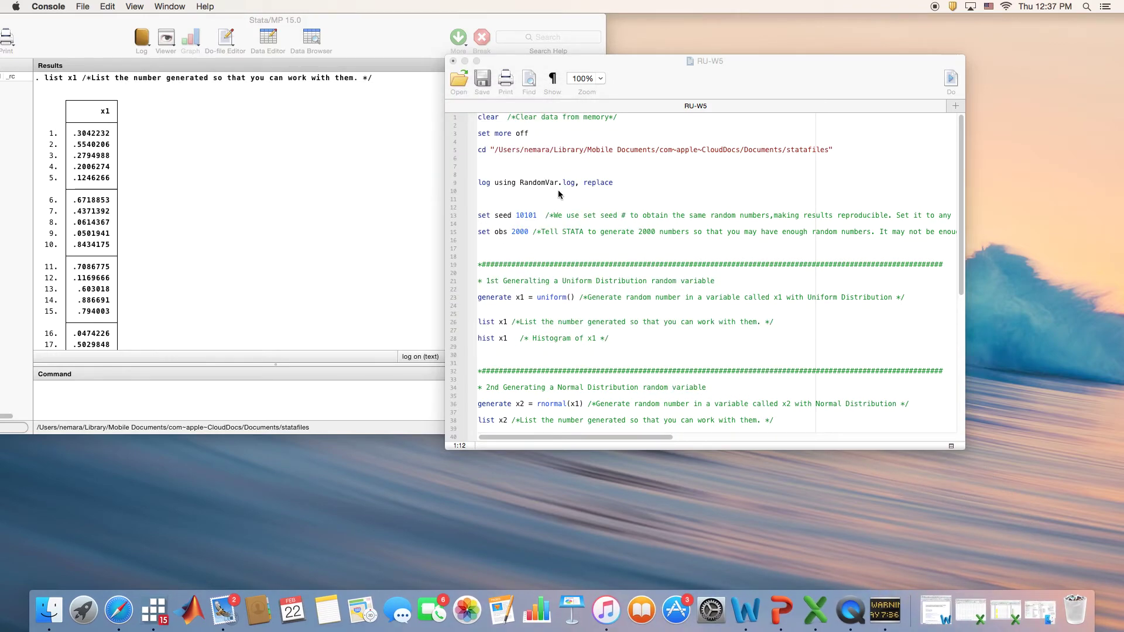
Step: Run hist x1 from line 28 to draw the flat 0–1 density histogram, then close it
{"action": "scroll", "coordinate": [225, 263], "scroll_direction": "down", "scroll_amount": 15}
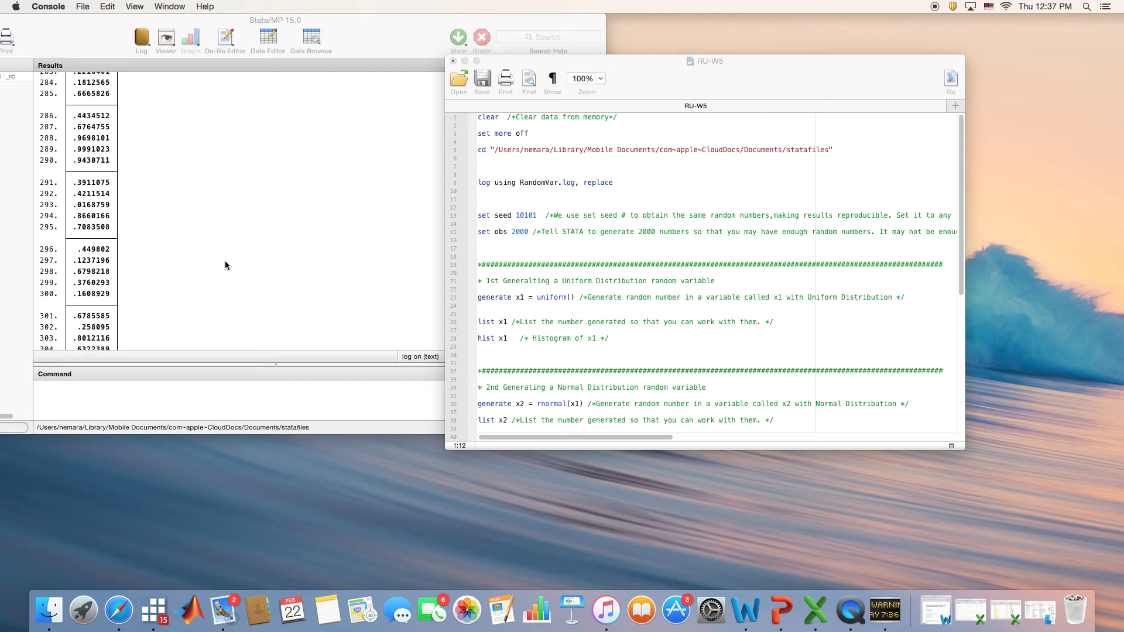
{"action": "scroll", "coordinate": [224, 262], "scroll_direction": "down", "scroll_amount": 20}
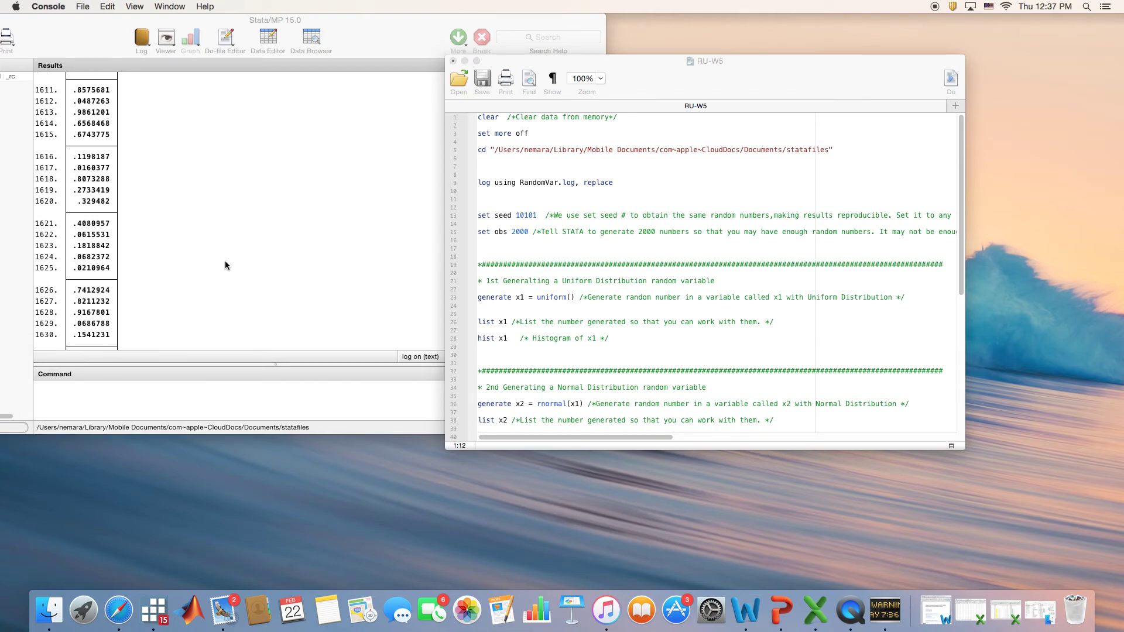
{"action": "scroll", "coordinate": [225, 262], "scroll_direction": "down", "scroll_amount": 10}
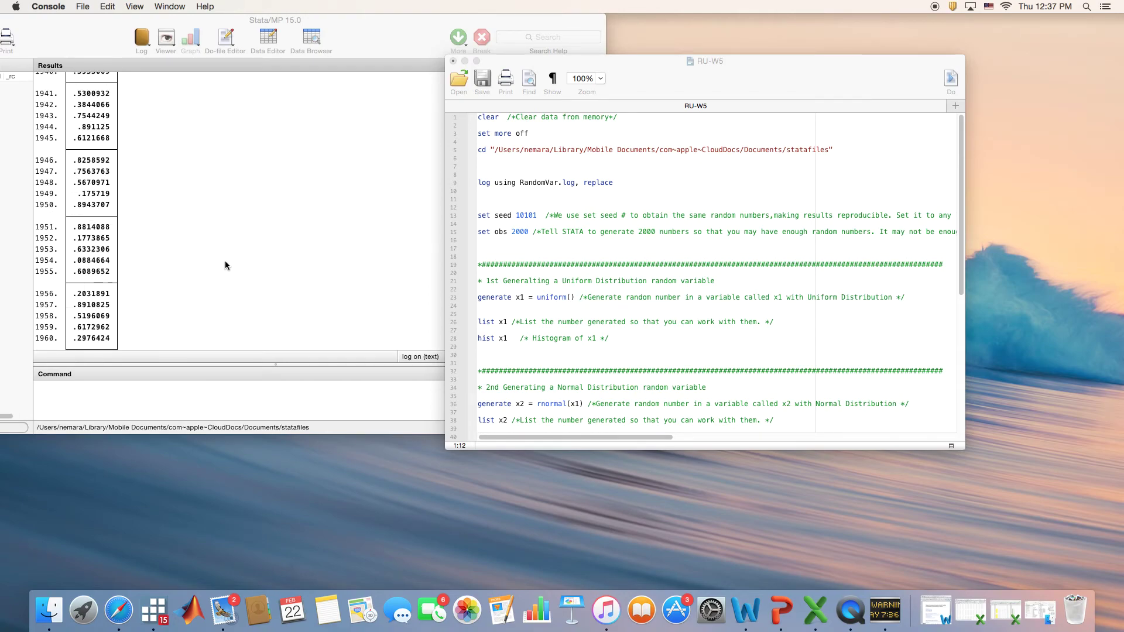
{"action": "left_click", "coordinate": [508, 339]}
{"action": "left_click_drag", "start_coordinate": [509, 338], "coordinate": [474, 338]}
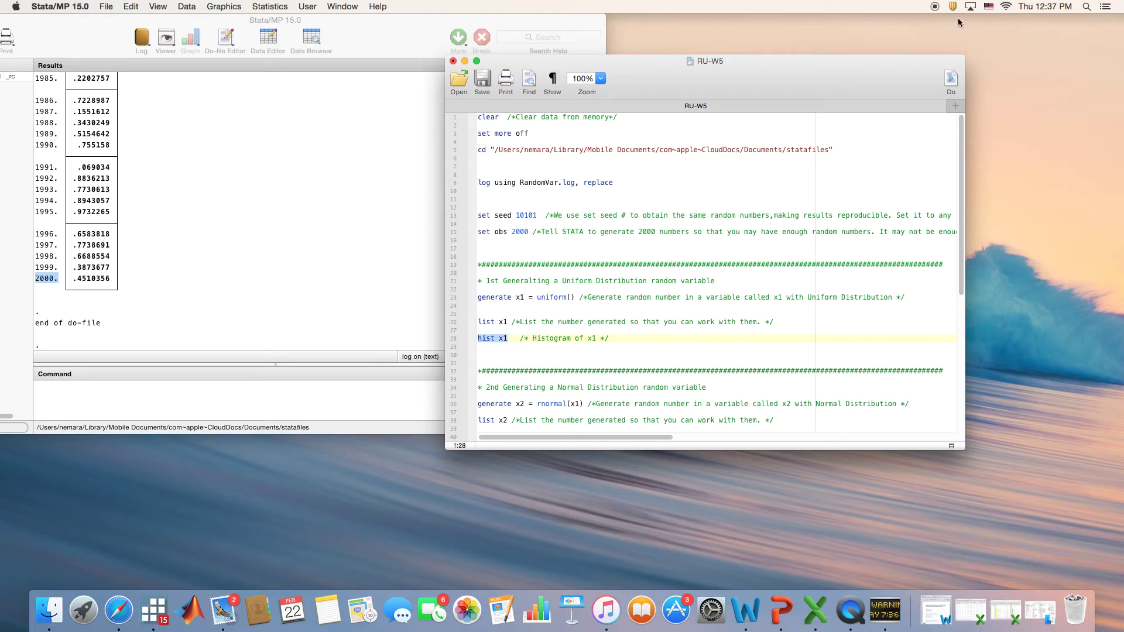
{"action": "left_click", "coordinate": [951, 82]}
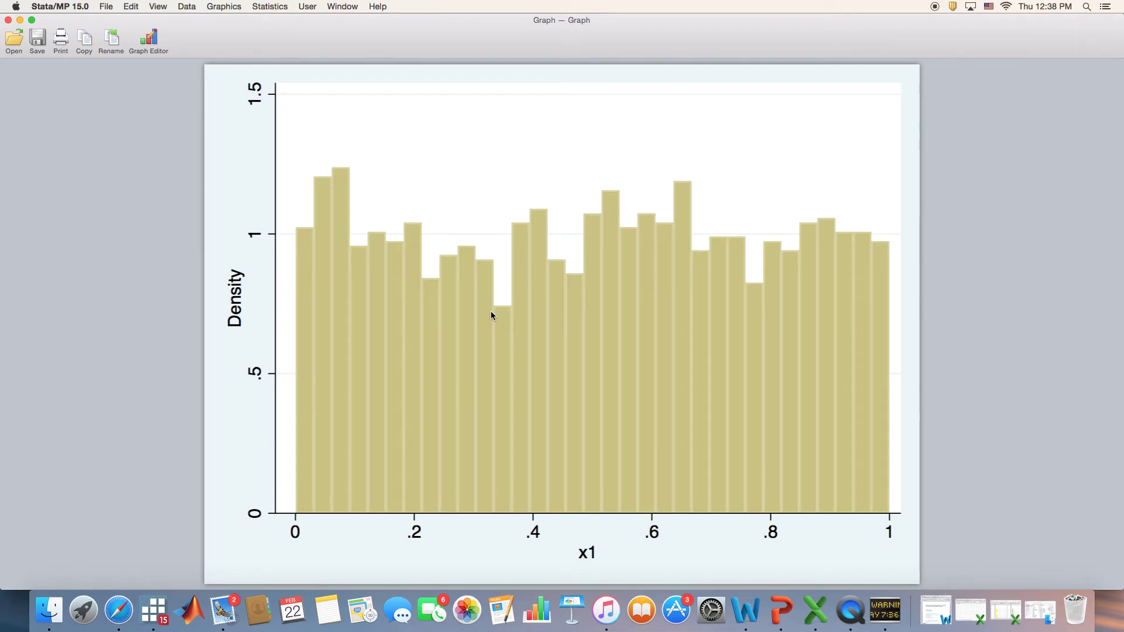
{"action": "left_click", "coordinate": [8, 20]}
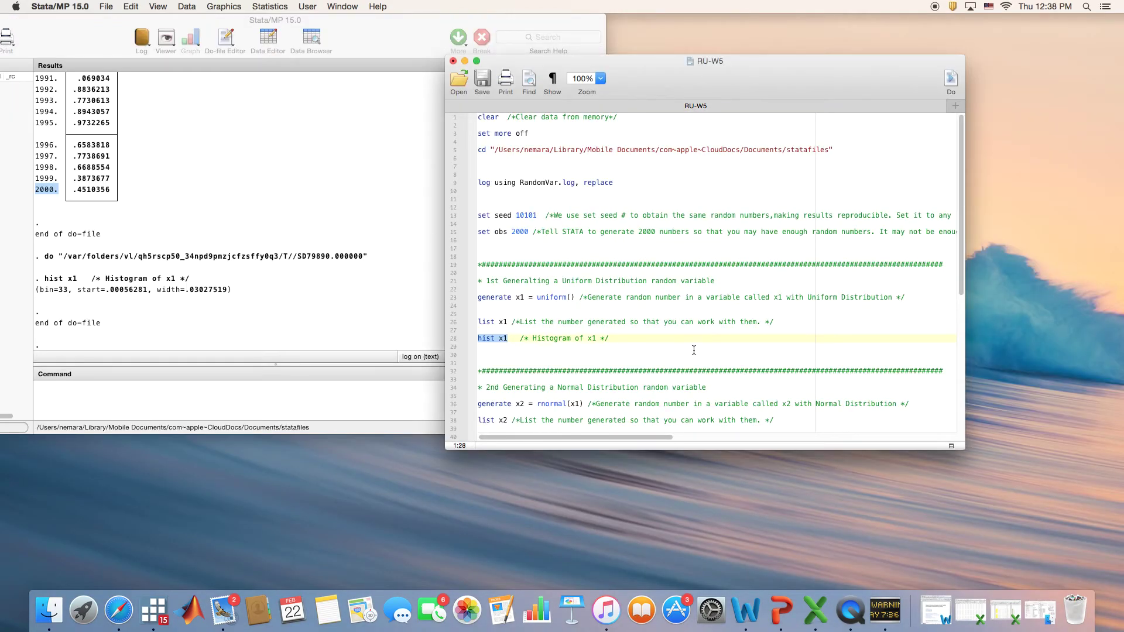
Step: Run line 36, generate x2 = rnormal(x1), under the Normal Distribution heading
{"action": "scroll", "coordinate": [694, 350], "scroll_direction": "down", "scroll_amount": 3}
{"action": "scroll", "coordinate": [693, 350], "scroll_direction": "down", "scroll_amount": 4}
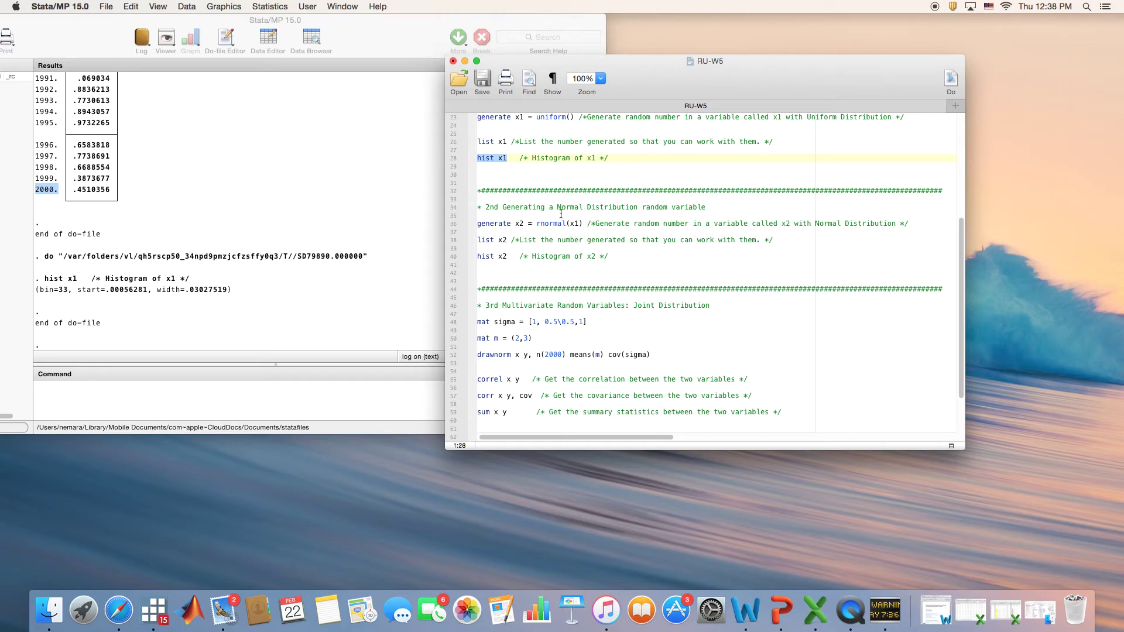
{"action": "left_click_drag", "start_coordinate": [557, 210], "coordinate": [665, 214]}
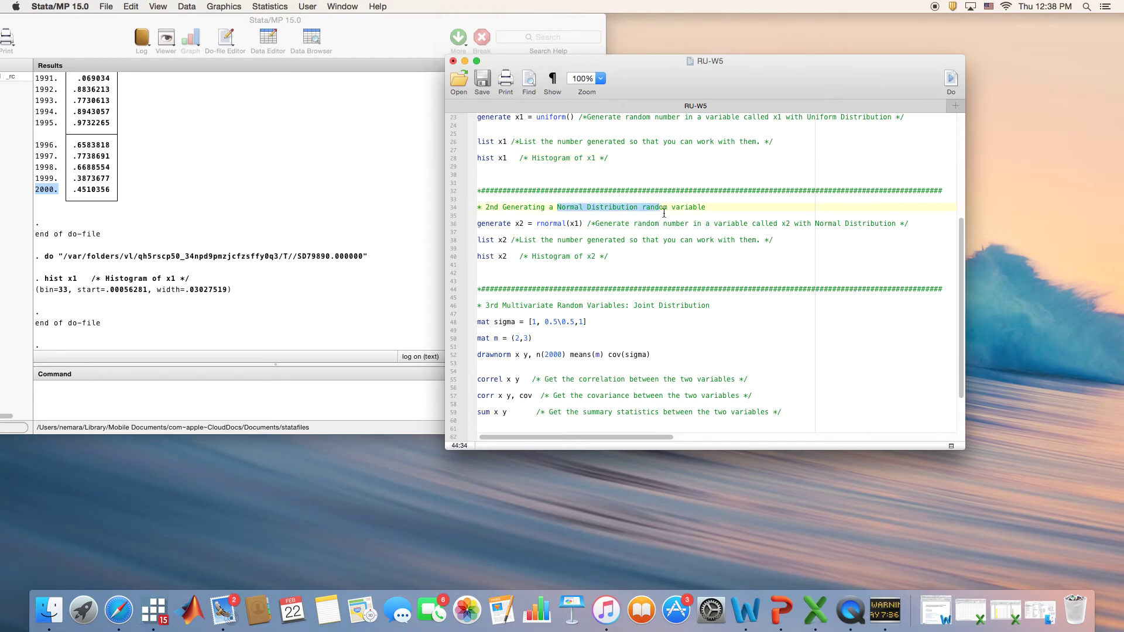
{"action": "left_click", "coordinate": [692, 262]}
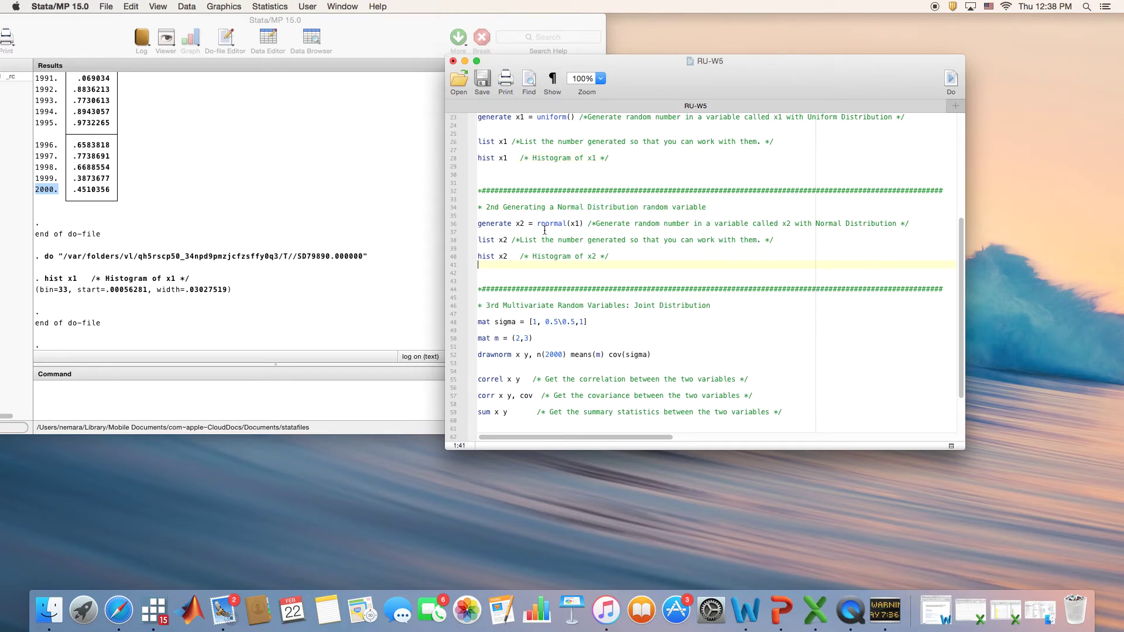
{"action": "left_click_drag", "start_coordinate": [526, 224], "coordinate": [515, 224]}
{"action": "left_click", "coordinate": [541, 225]}
{"action": "left_click_drag", "start_coordinate": [580, 224], "coordinate": [570, 225]}
{"action": "left_click_drag", "start_coordinate": [481, 216], "coordinate": [910, 224]}
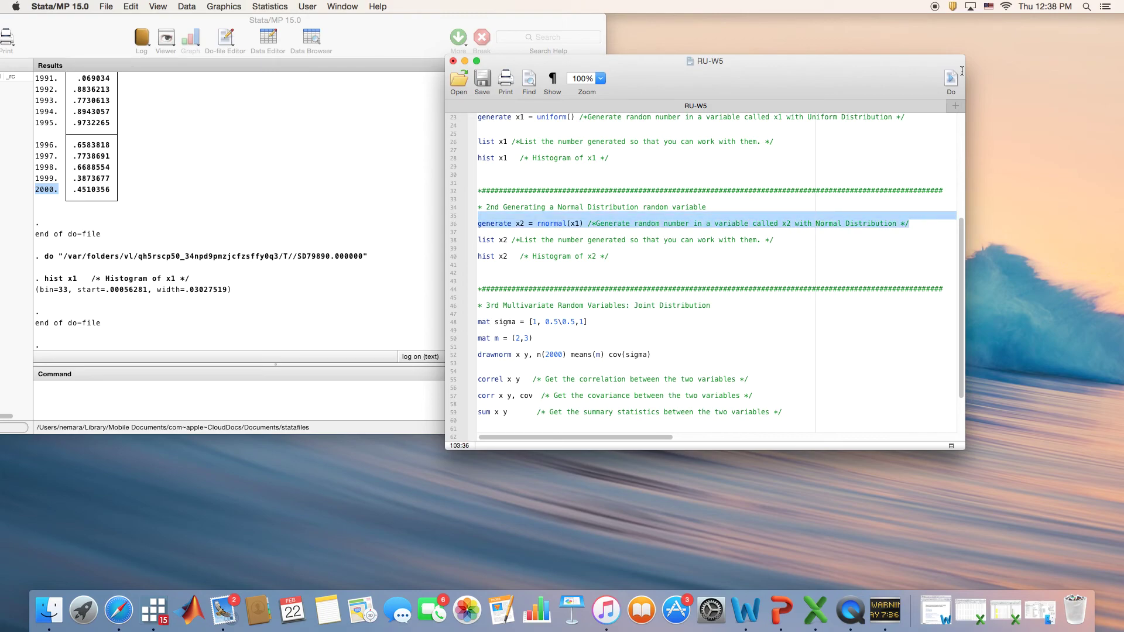
{"action": "left_click", "coordinate": [954, 79]}
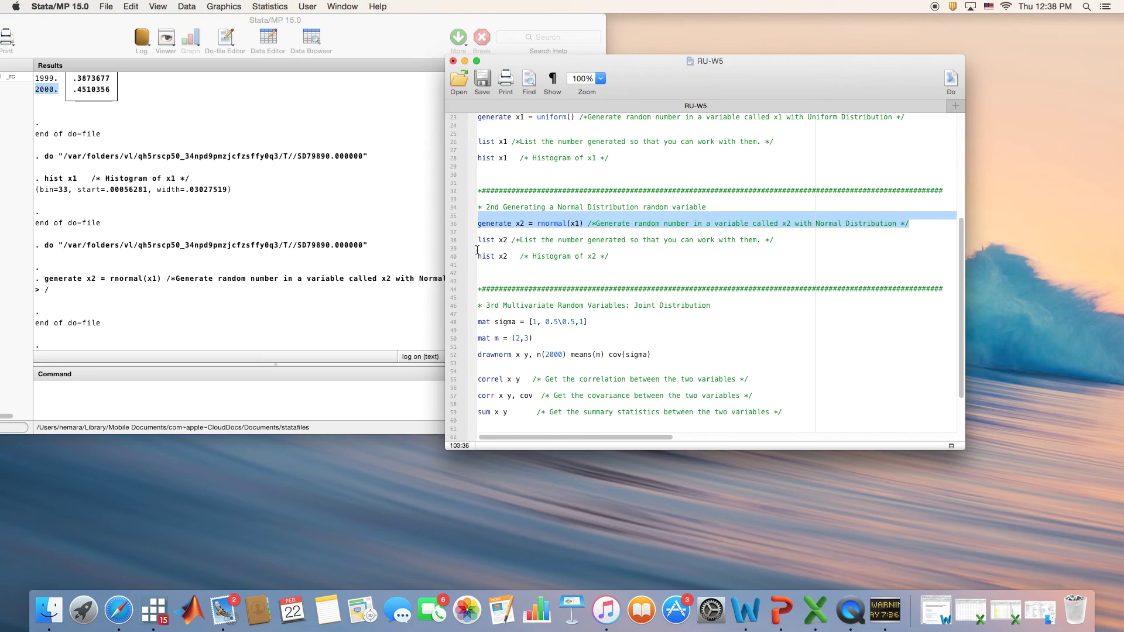
Step: Run hist x2 to draw the bell-shaped density histogram spanning −3 to 4
{"action": "left_click", "coordinate": [564, 251]}
{"action": "left_click_drag", "start_coordinate": [564, 253], "coordinate": [628, 259]}
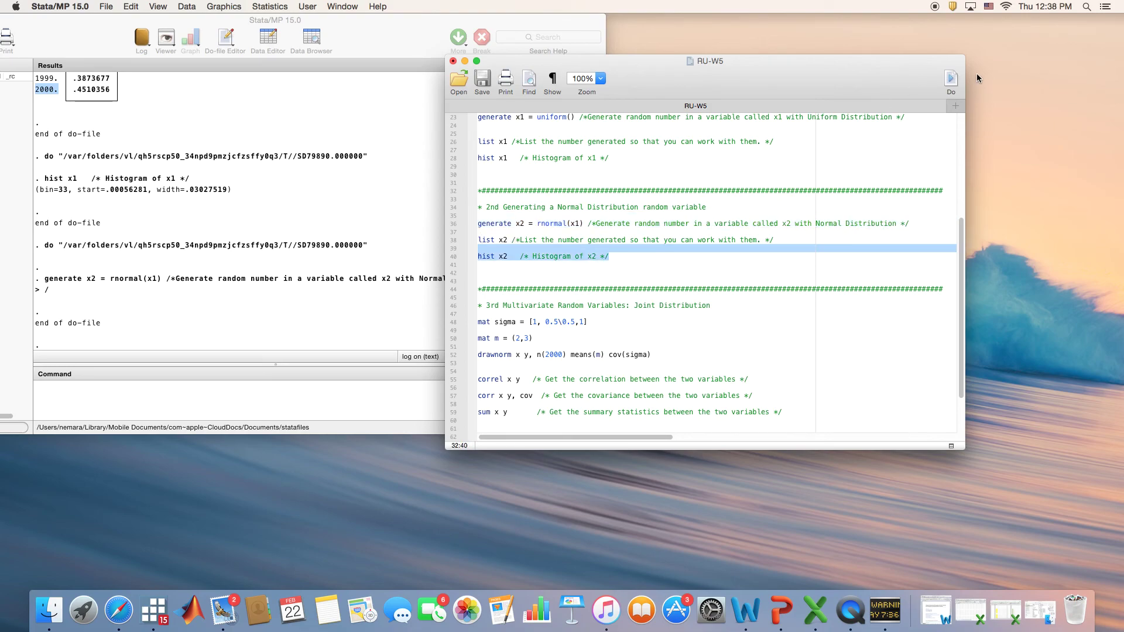
{"action": "left_click", "coordinate": [951, 80]}
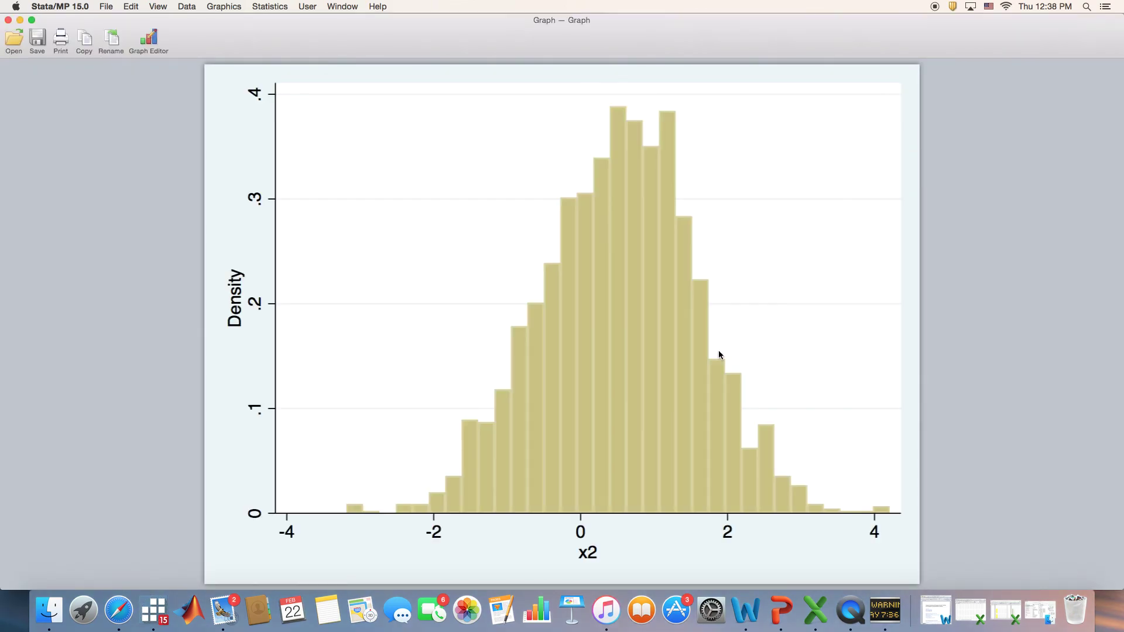